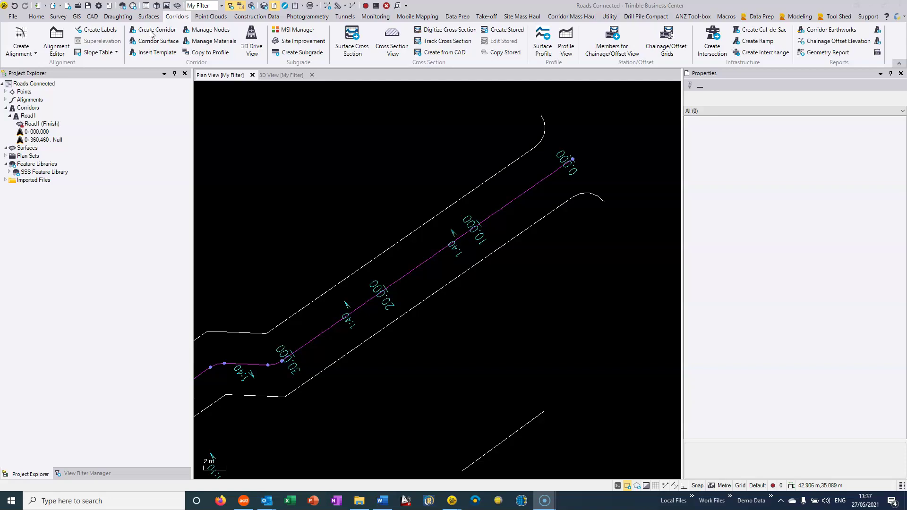
Step: Start a new corridor on the Road 2 alignments and examine the road's edge lines in the 3D view
click(151, 30)
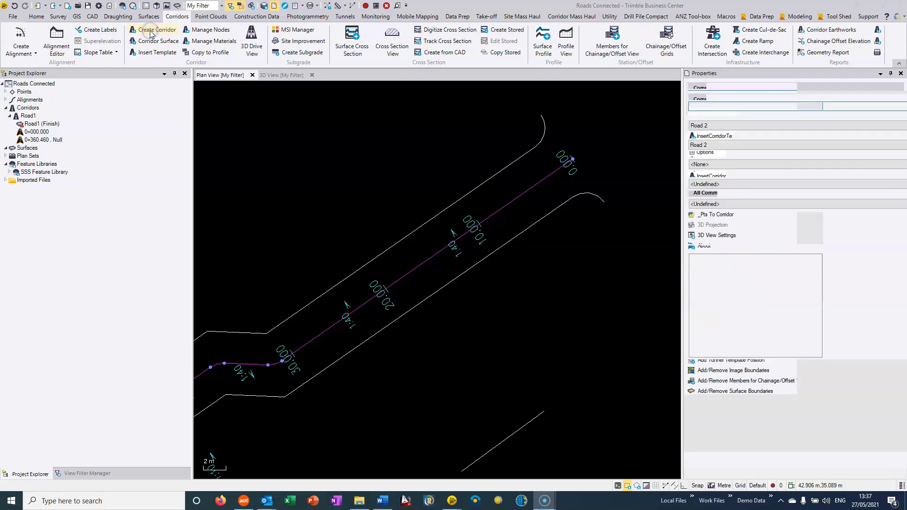
click(713, 108)
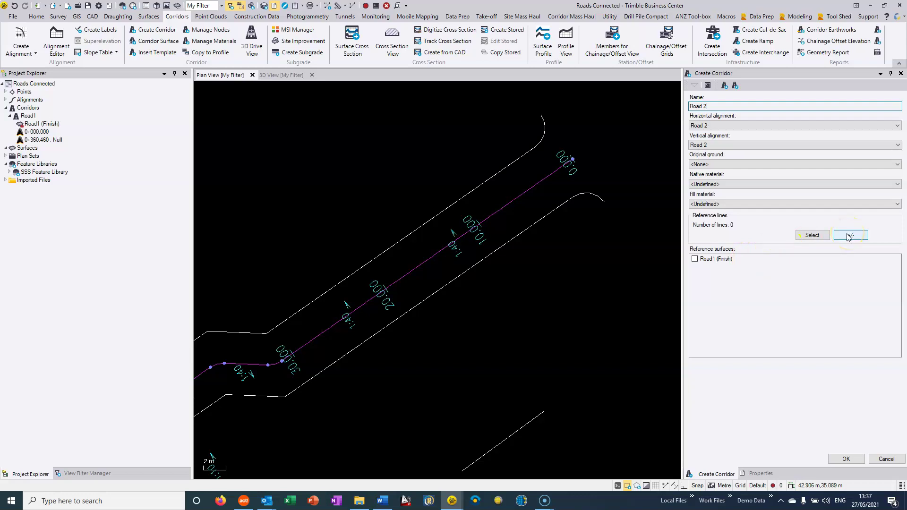
click(267, 75)
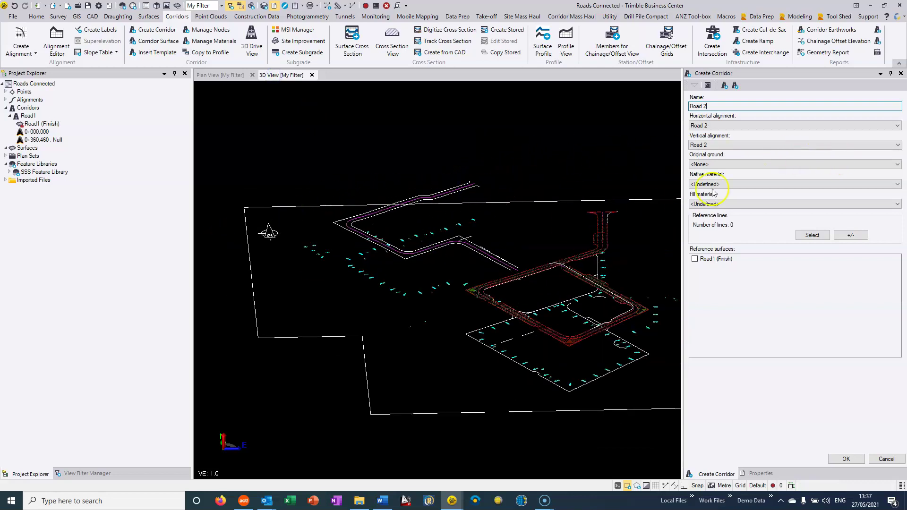
scroll(415, 193, up, 3)
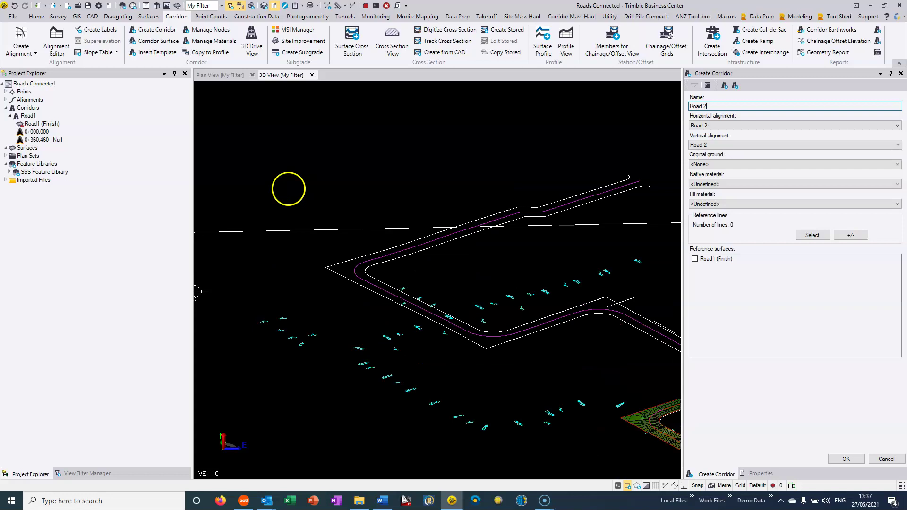
mouse_move(407, 223)
right_down()
mouse_move(482, 212)
mouse_move(483, 199)
mouse_move(370, 214)
right_up()
middle_drag(370, 214, 381, 193)
scroll(382, 193, up, 3)
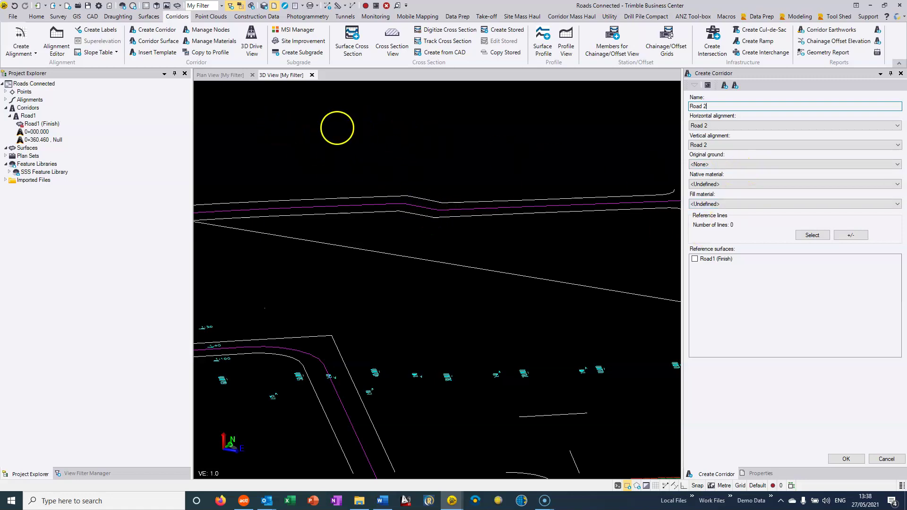
click(238, 76)
scroll(458, 202, up, 4)
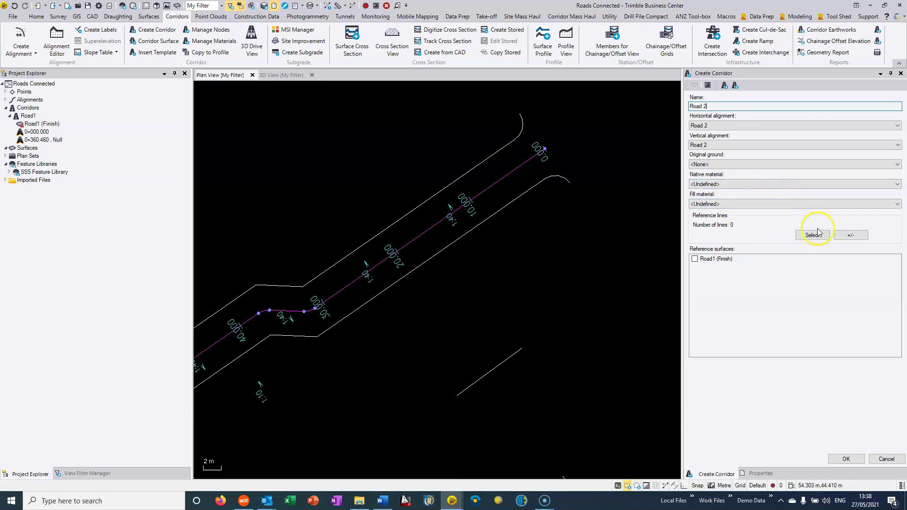
Step: Add the two edge lines on either side of the Road 2 alignment as reference lines and create the corridor
click(844, 236)
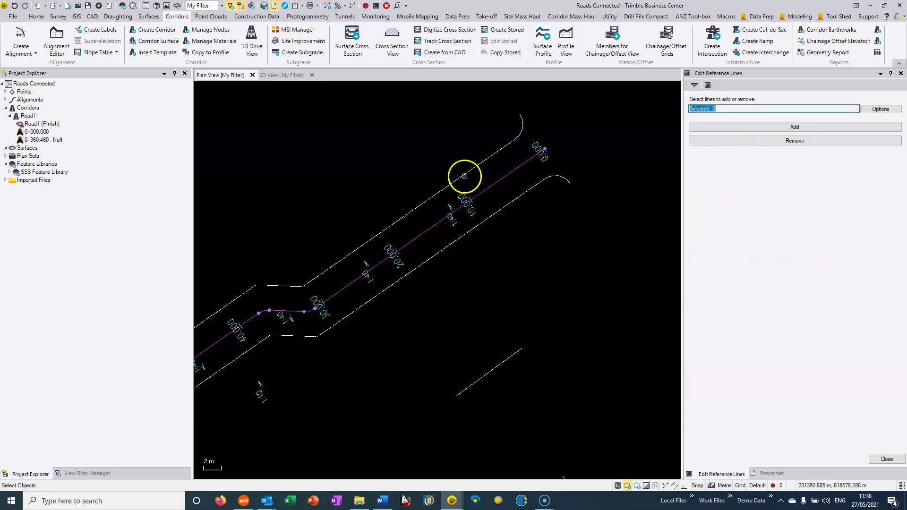
click(466, 179)
click(503, 207)
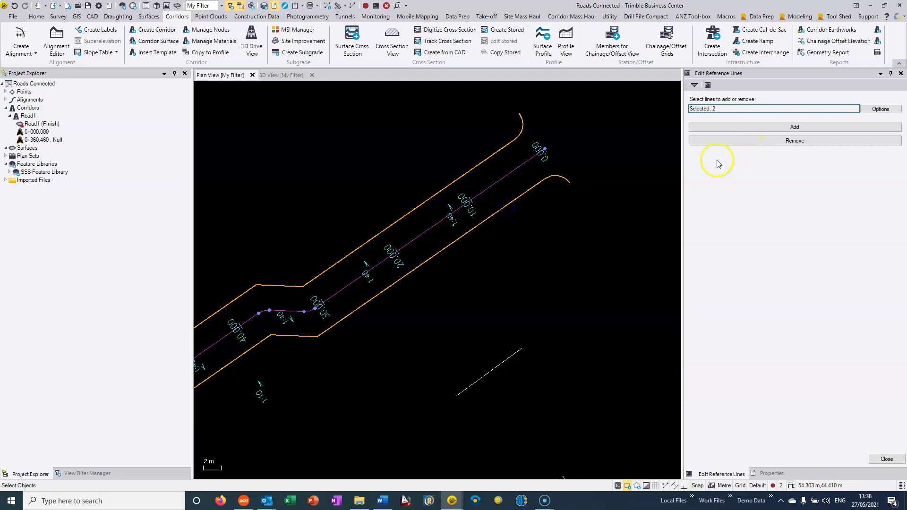
scroll(387, 365, down, 4)
middle_drag(389, 366, 343, 213)
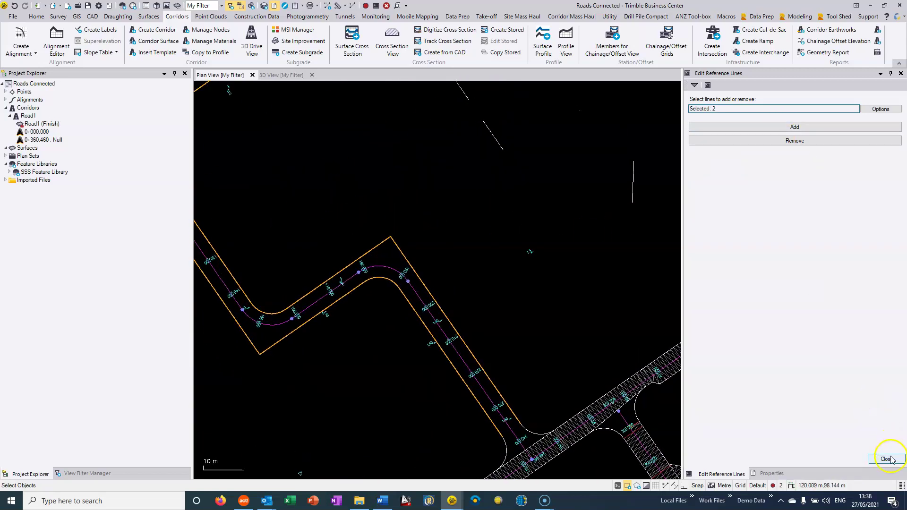
click(790, 128)
click(885, 459)
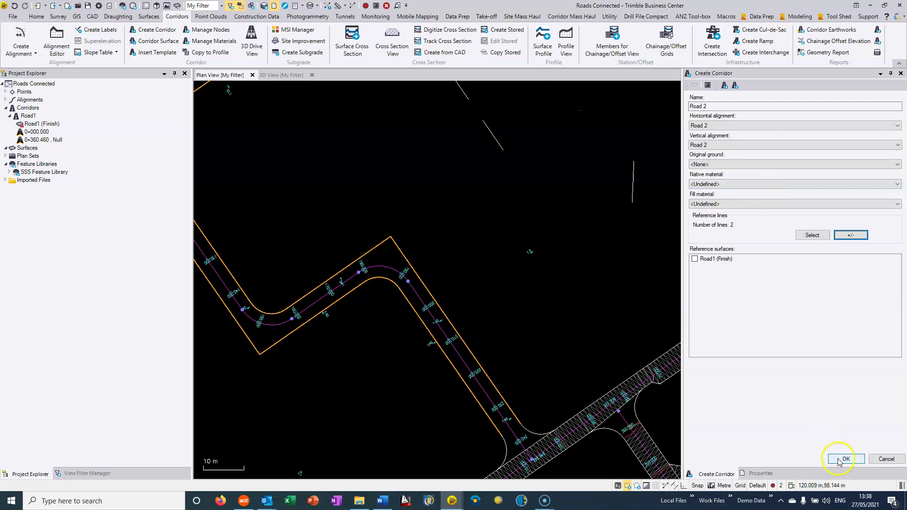
click(845, 459)
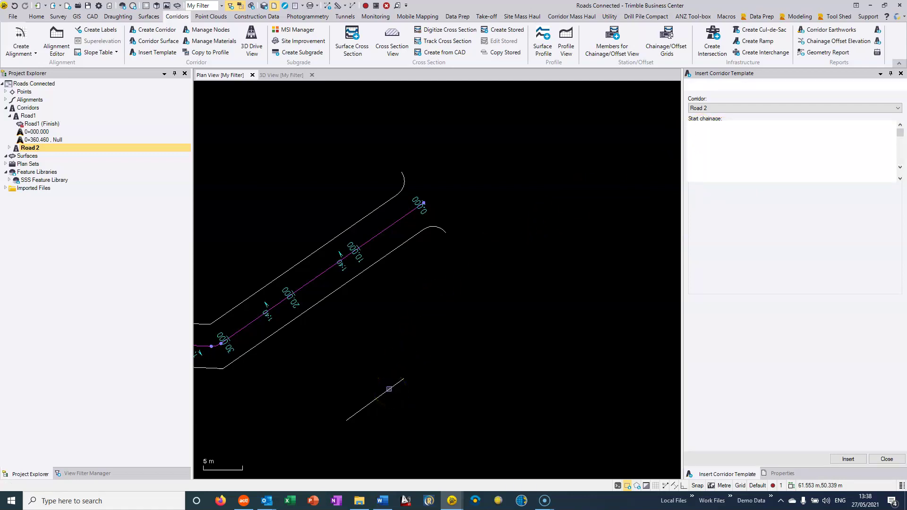
Step: Insert a Road 2 template at chainage 0+000.000 and add an Offset/Slope instruction with a 2.750 m offset and -2.5% slope
scroll(435, 341, down, 1)
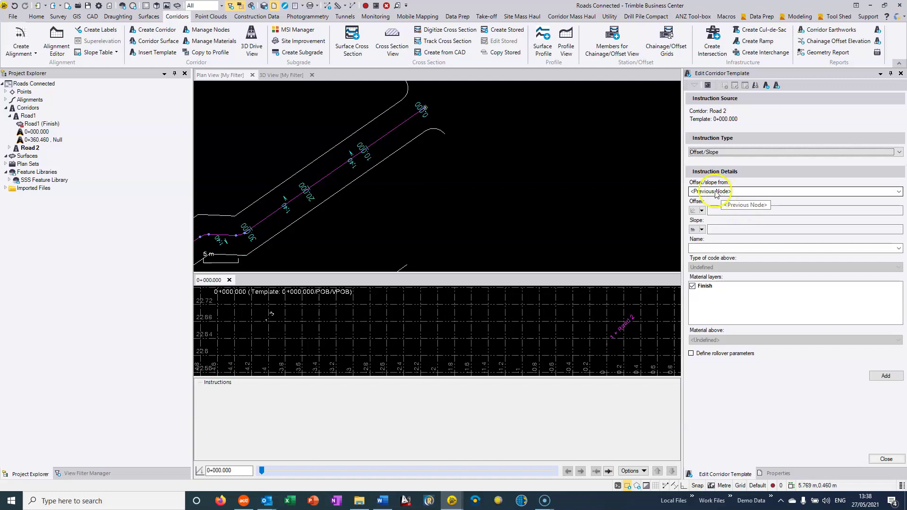
click(709, 152)
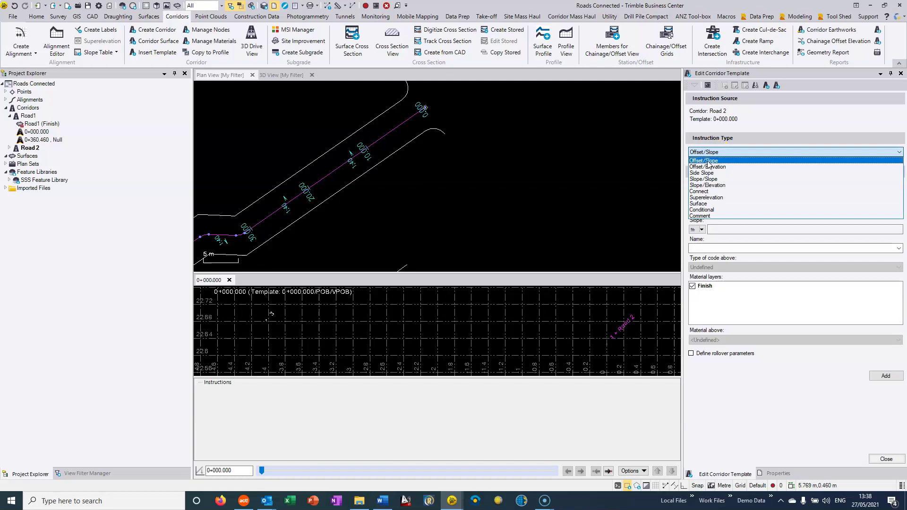
click(707, 160)
click(733, 211)
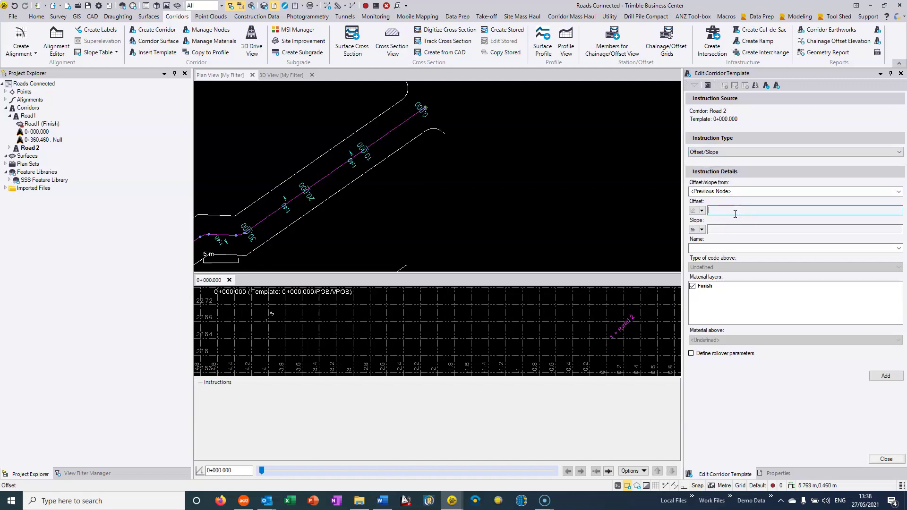
click(732, 229)
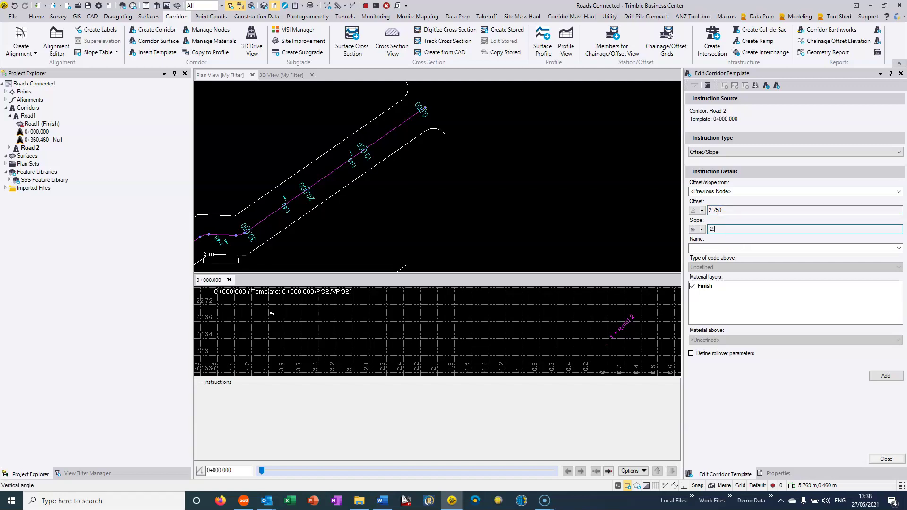
text(-2.5)
key(Return)
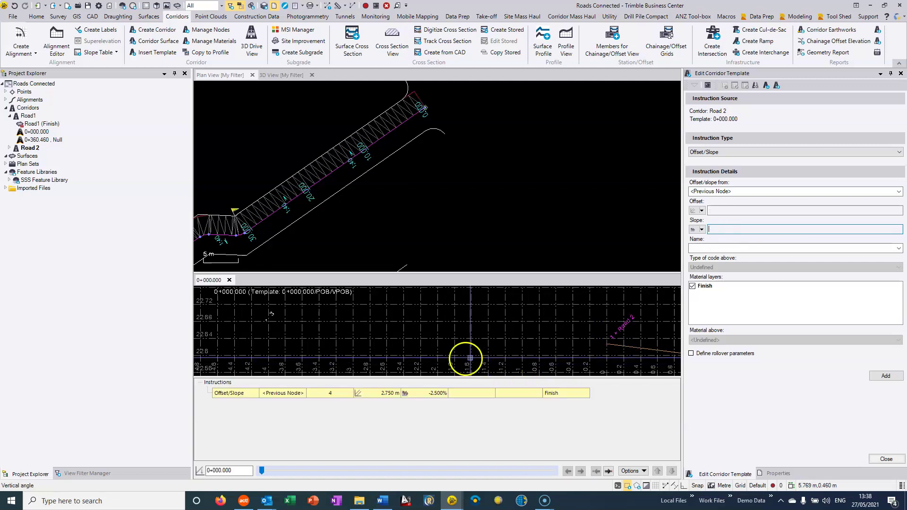
Step: Compare the sloped surface with the reference line nodes in the cross section at about chainage 39 m and return to chainage 0
scroll(448, 330, down, 3)
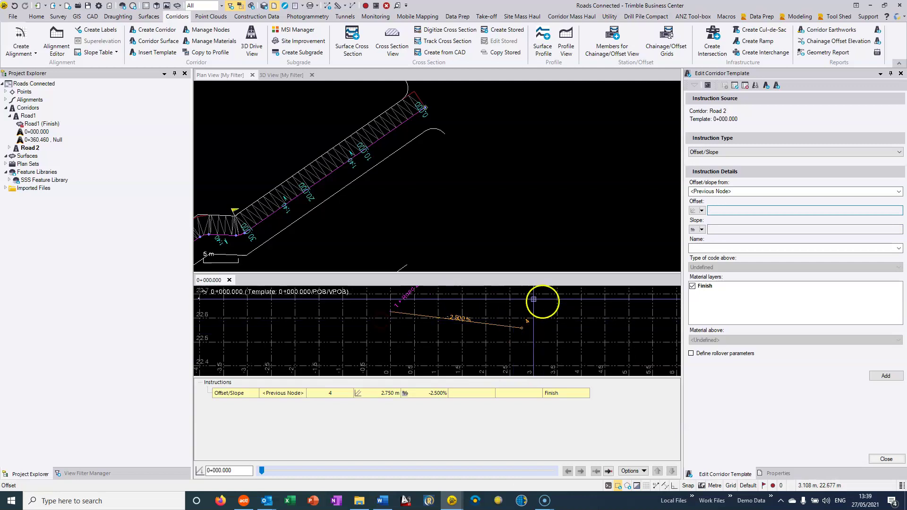
drag(262, 470, 310, 474)
middle_drag(494, 325, 474, 336)
scroll(482, 329, down, 1)
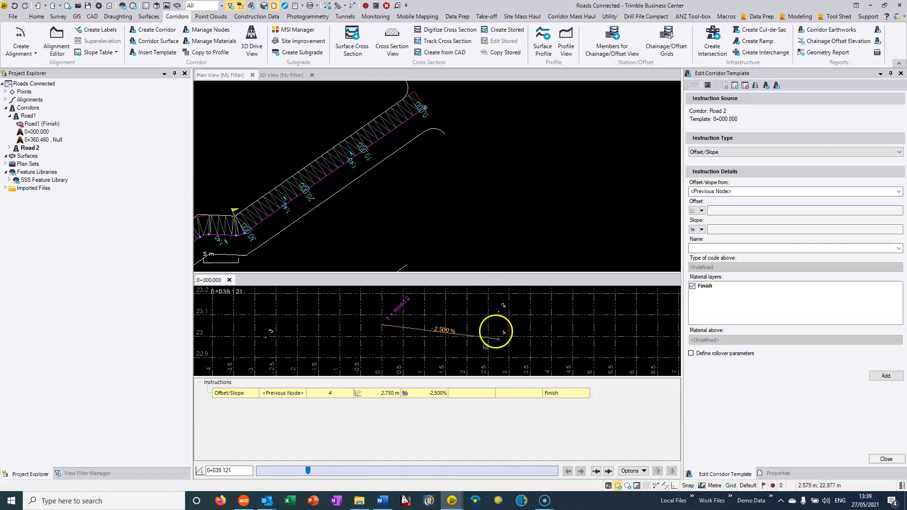
drag(309, 471, 253, 477)
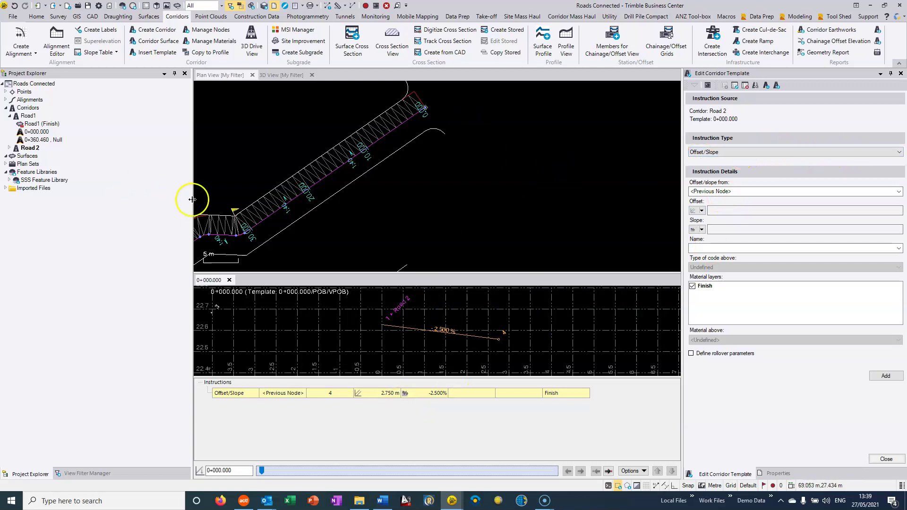
click(9, 148)
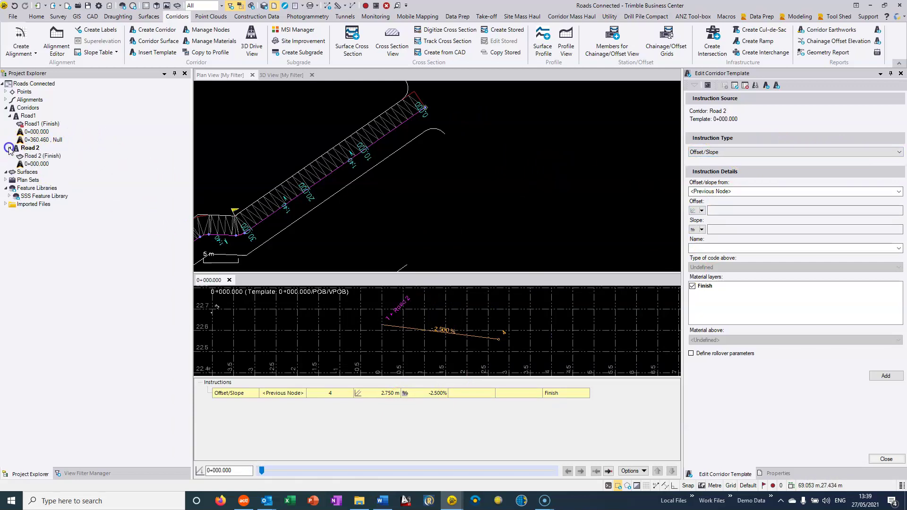
right_click(32, 164)
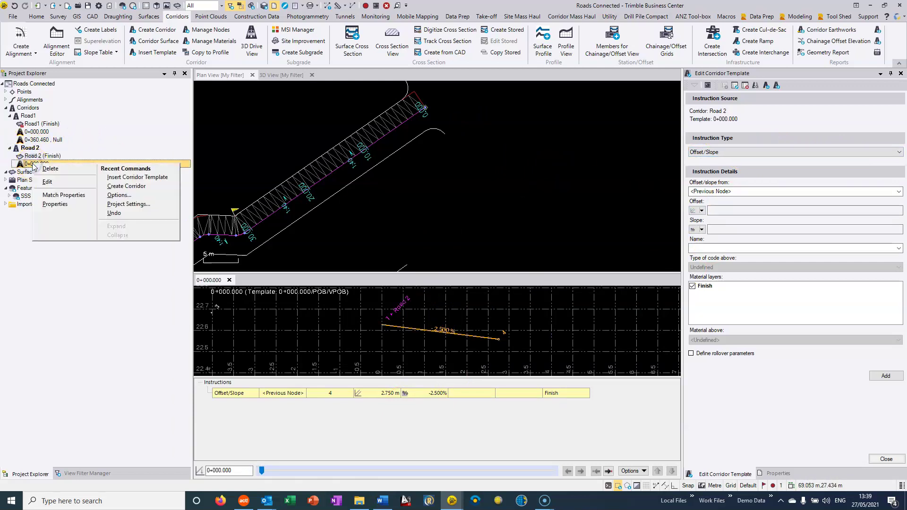
click(47, 182)
click(385, 393)
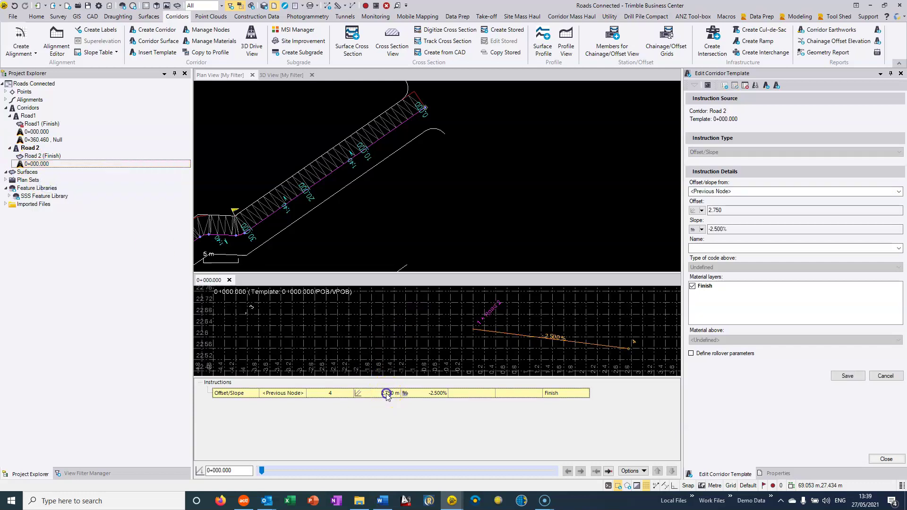
click(713, 192)
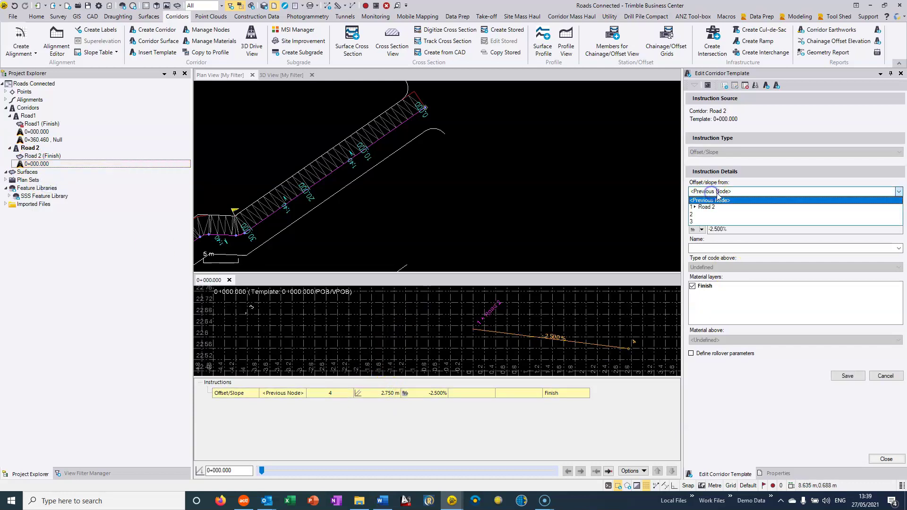
click(719, 207)
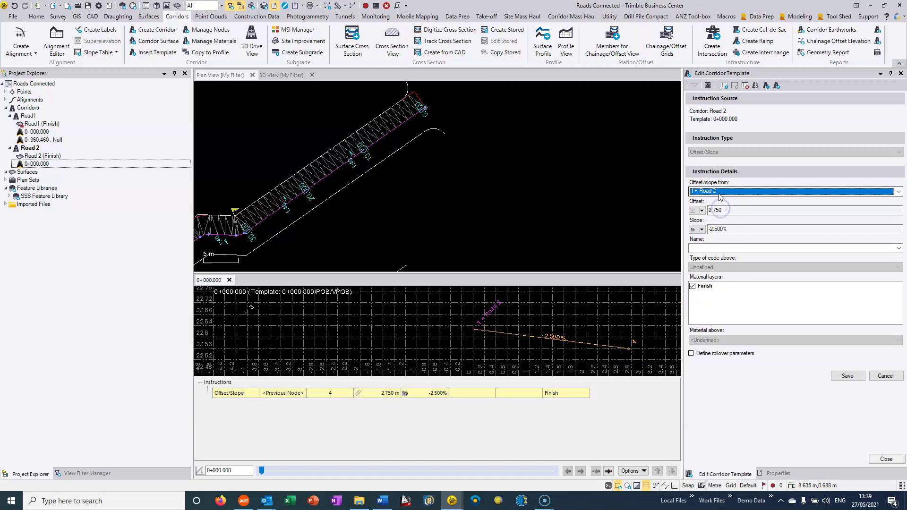
click(702, 211)
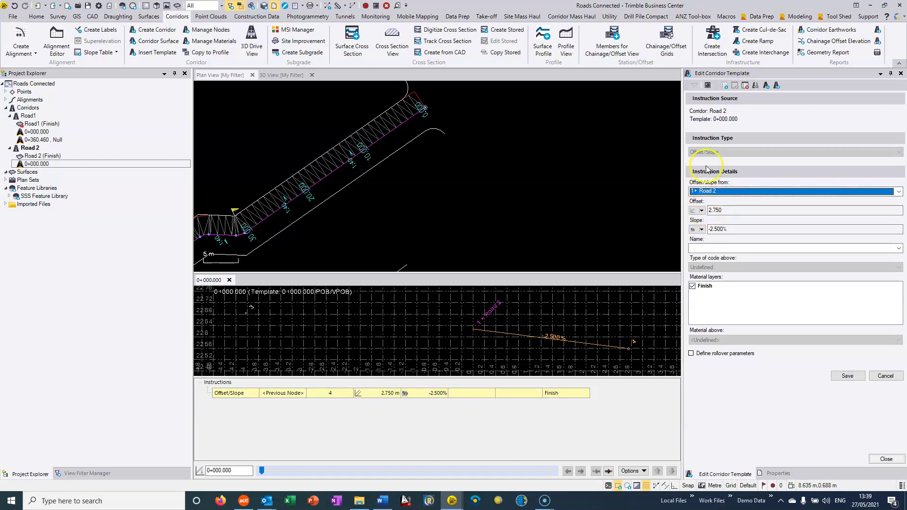
key(Escape)
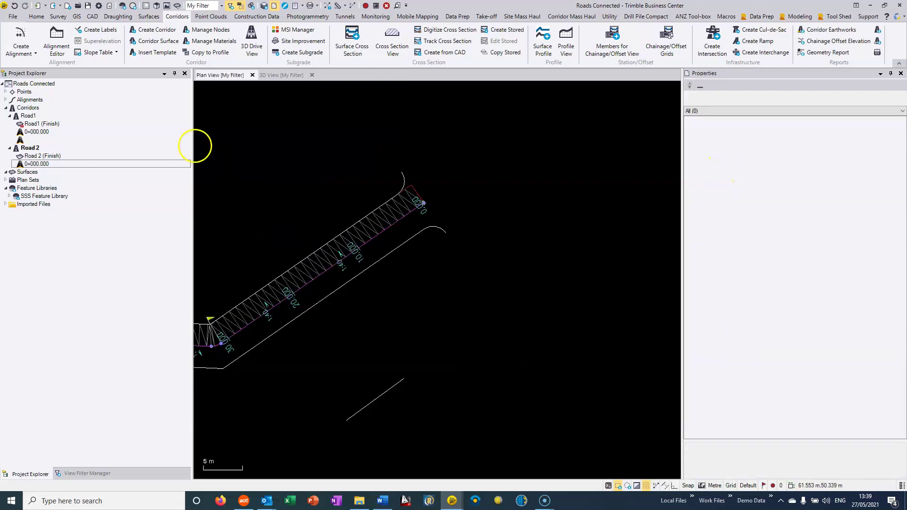
Step: Reopen Road 2's 0+000.000 template for editing and delete its Offset/Slope instruction
click(47, 166)
right_click(47, 165)
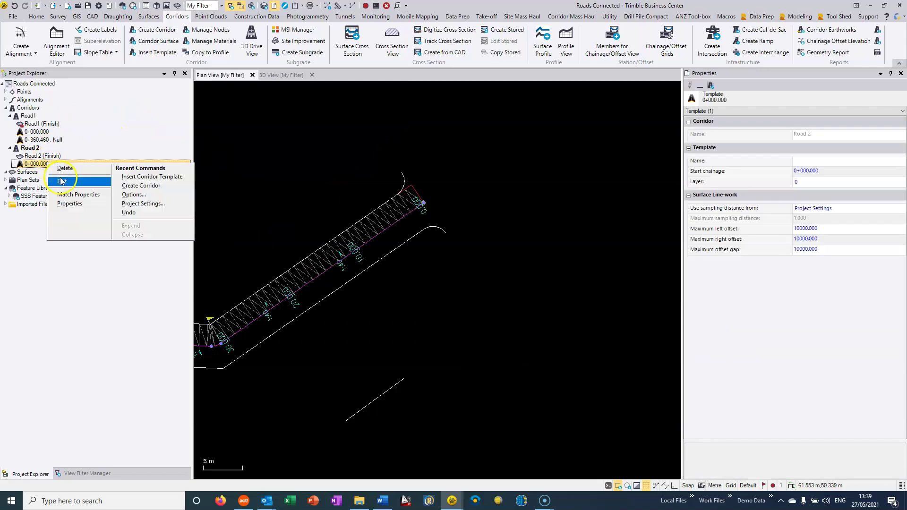
click(62, 182)
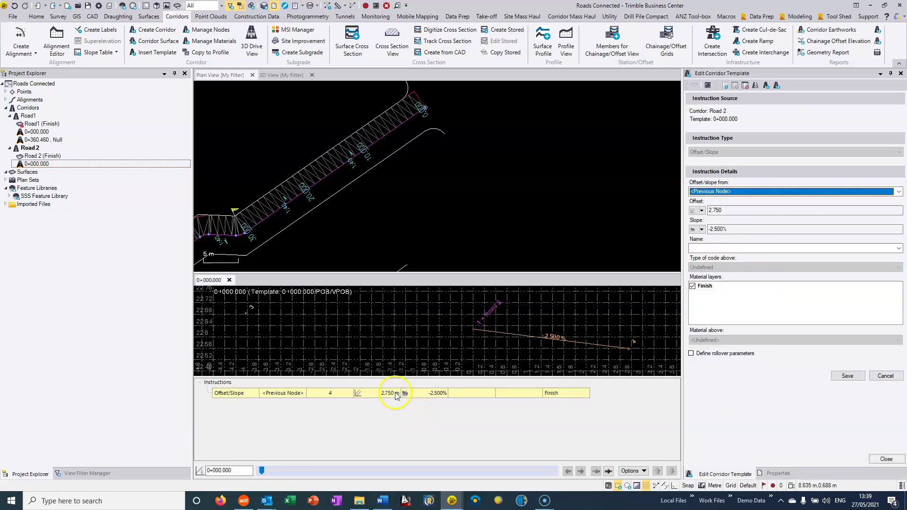
click(393, 391)
right_click(392, 394)
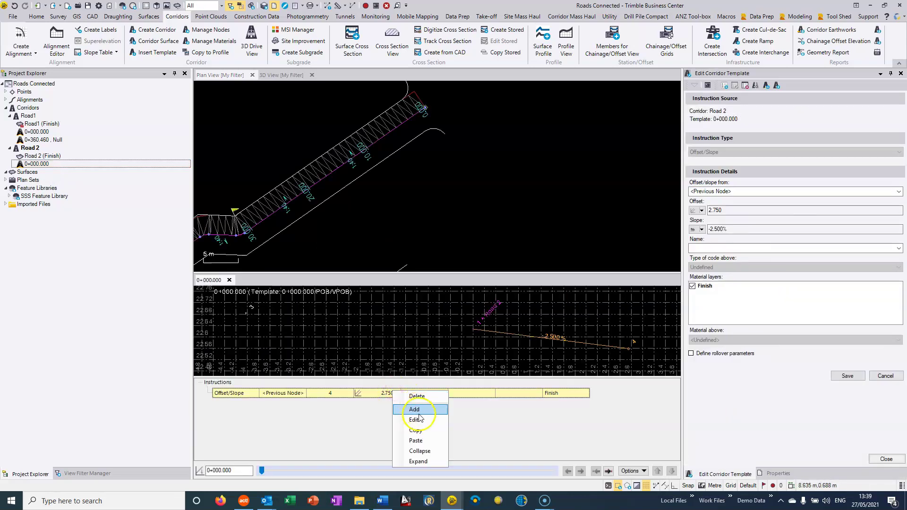
click(418, 396)
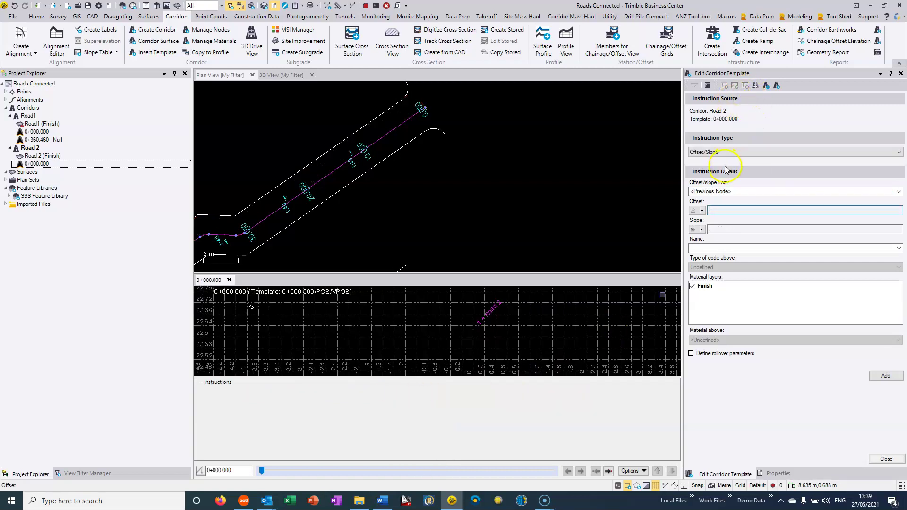
Step: Add a Connect instruction from node 1 (Road 2) to node 2 on the Finish layer
click(712, 152)
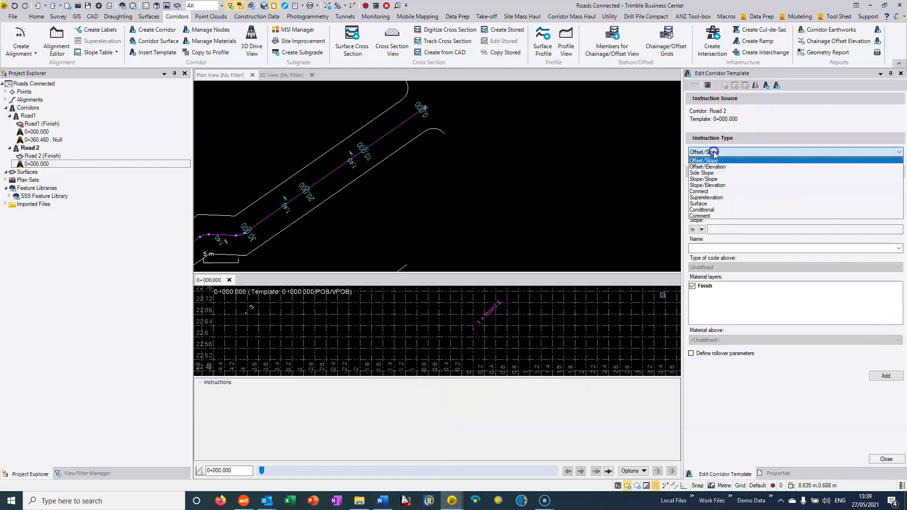
click(706, 192)
click(707, 210)
click(707, 210)
click(707, 211)
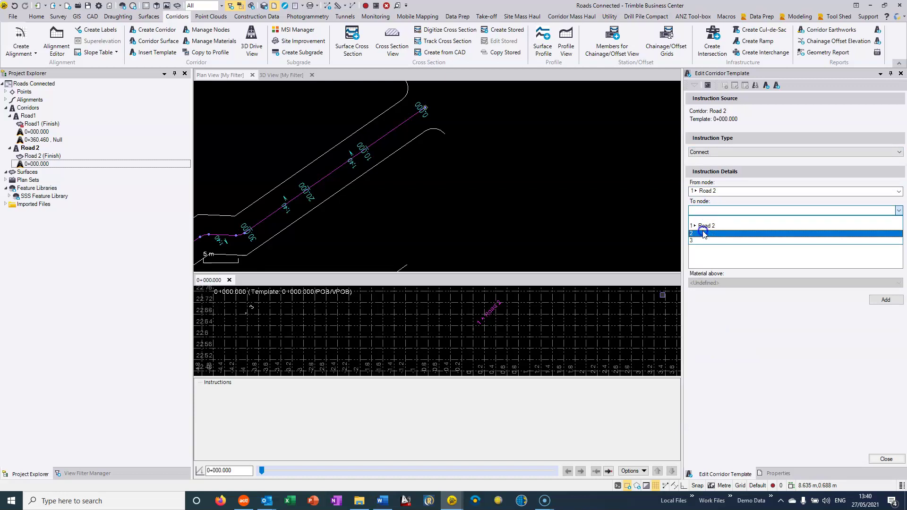
click(704, 233)
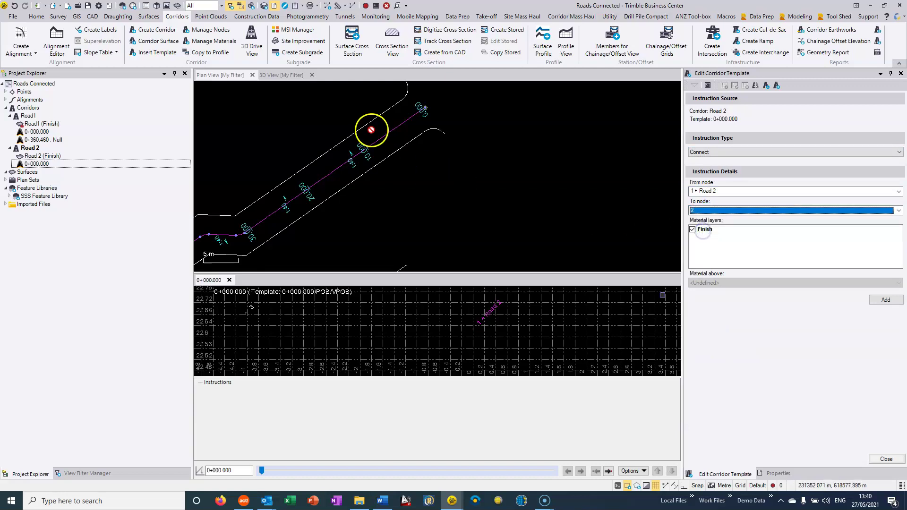
click(871, 302)
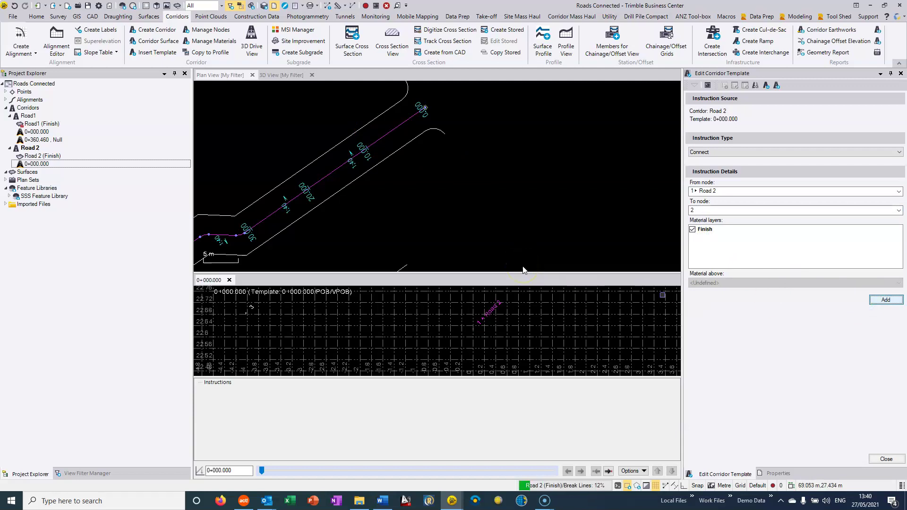
scroll(449, 229, down, 3)
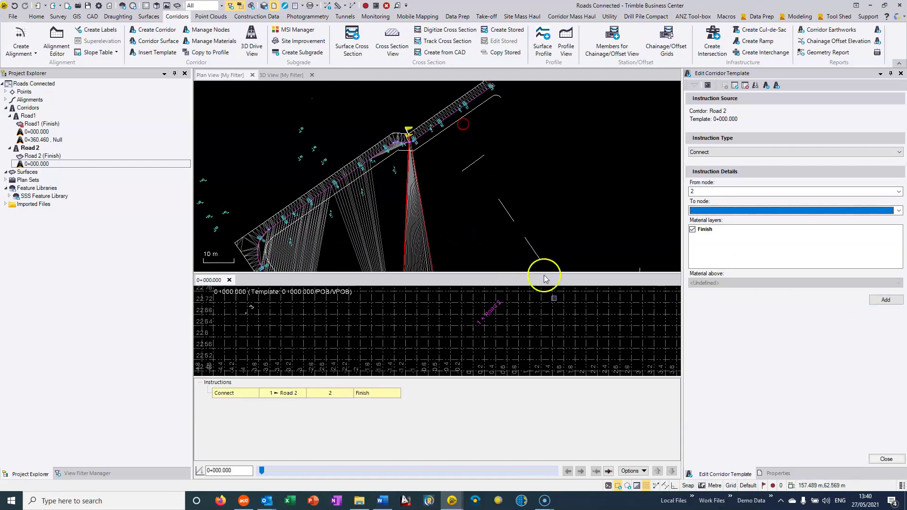
Step: Add a Connect instruction from node 1 (Road 2) to node 3 on the Finish layer
click(698, 191)
click(703, 206)
click(701, 210)
click(704, 241)
click(885, 299)
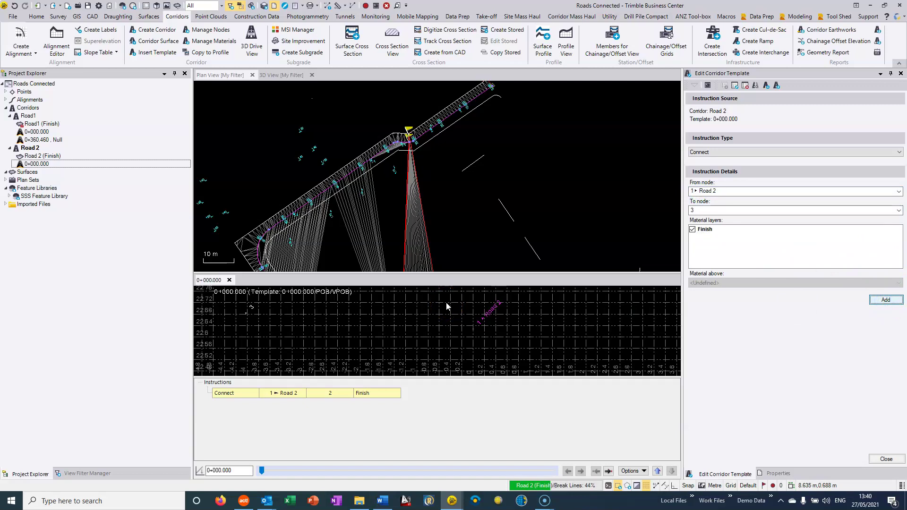
Step: Limit the maximum left and right offsets of Road 2's 0+000.000 template to 10 m each
middle_drag(439, 231, 458, 237)
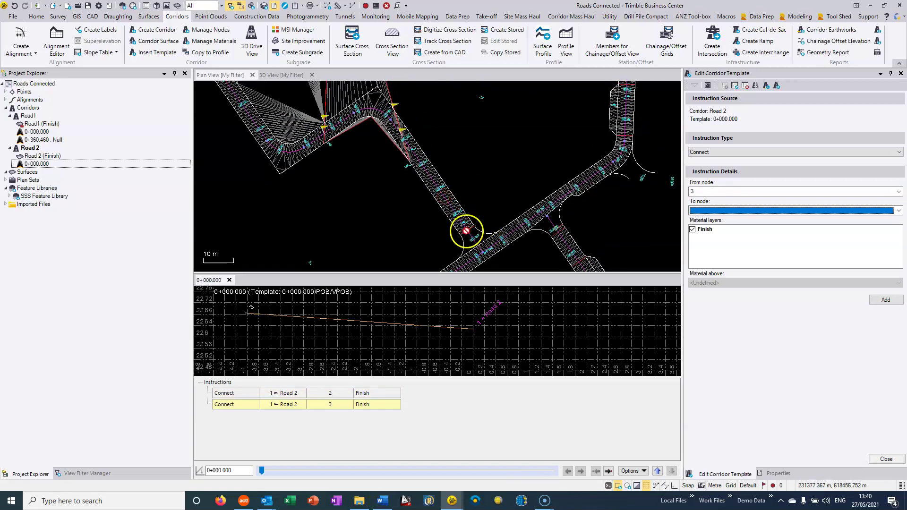
double_click(55, 165)
click(831, 228)
text(10)
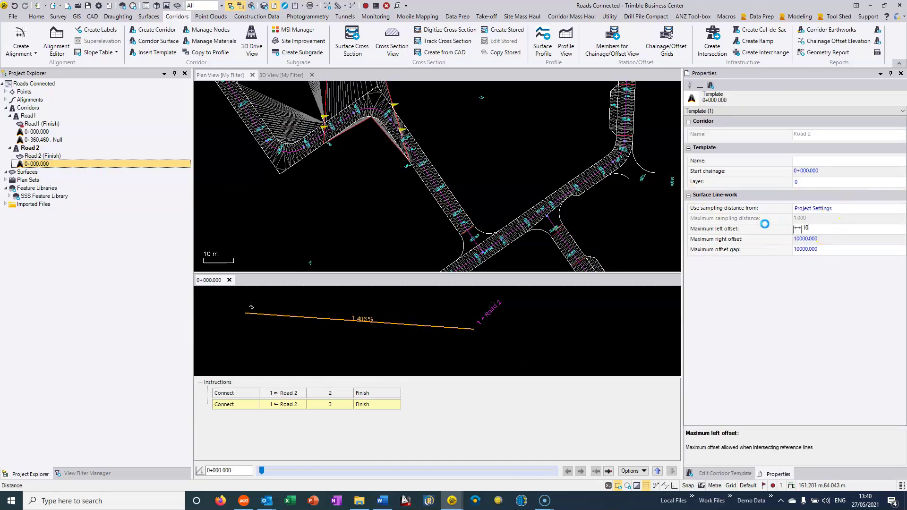
click(832, 240)
click(832, 241)
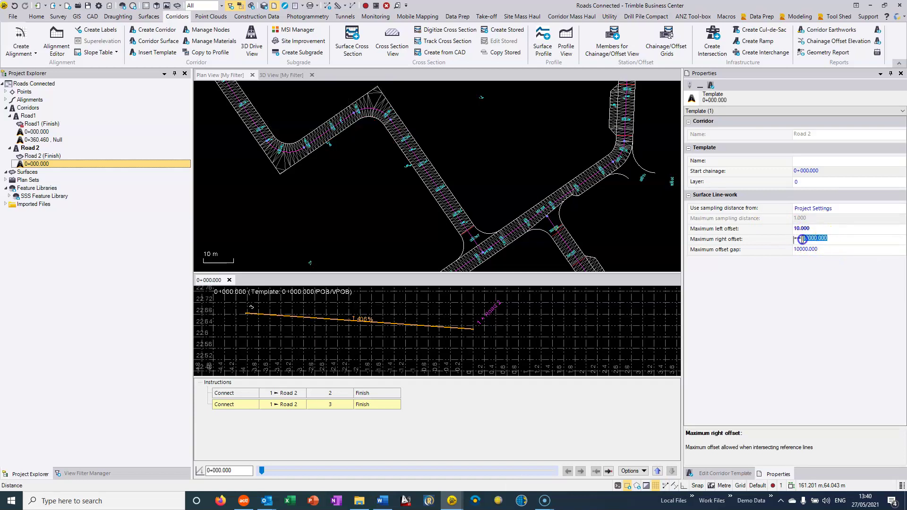
text(10)
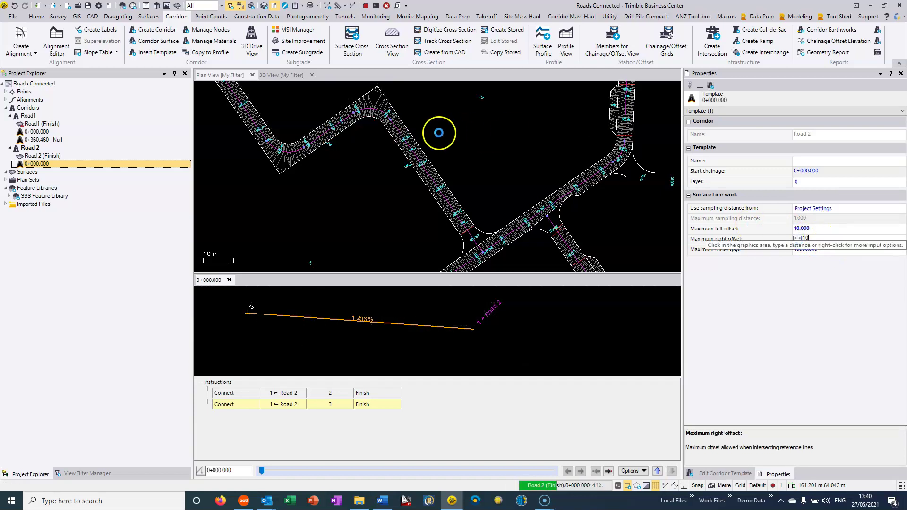
key(Return)
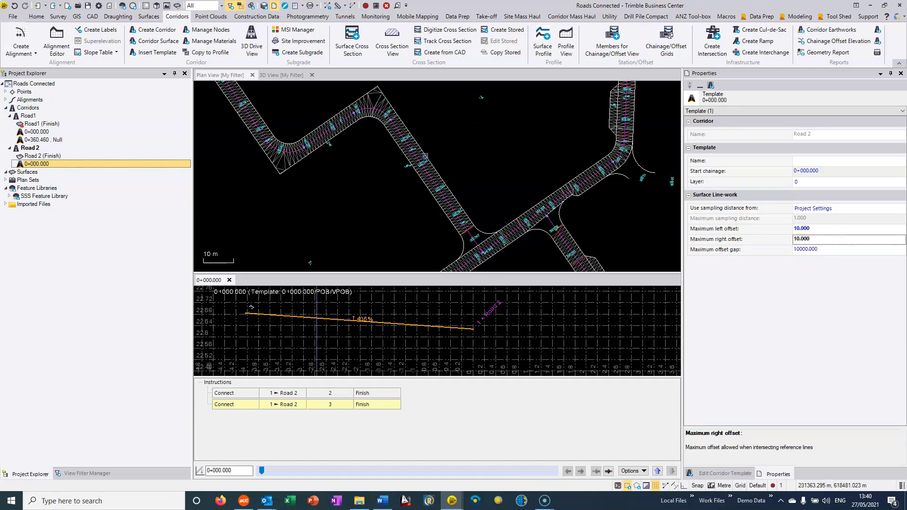
Step: Examine Road 2's corridor surface in plan and its cross sections at about chainages 12 m and 18 m
scroll(451, 207, down, 4)
scroll(385, 136, up, 5)
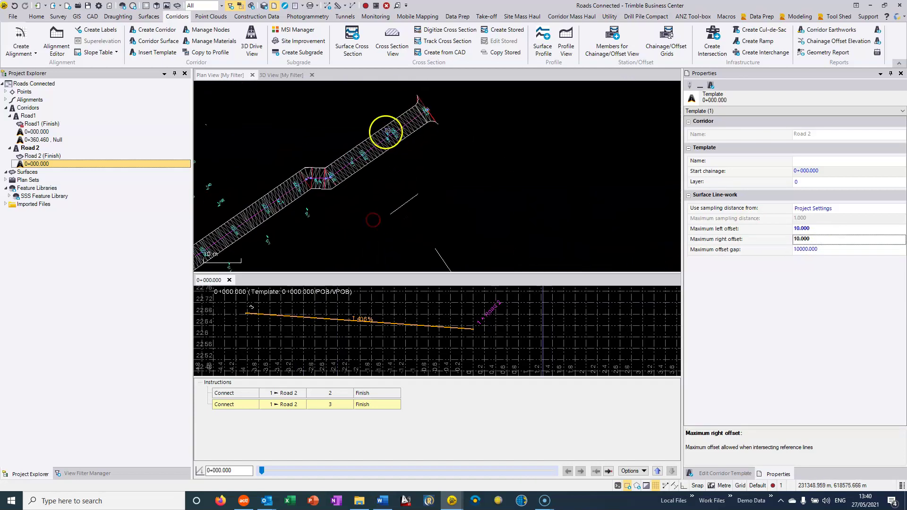
scroll(348, 175, up, 2)
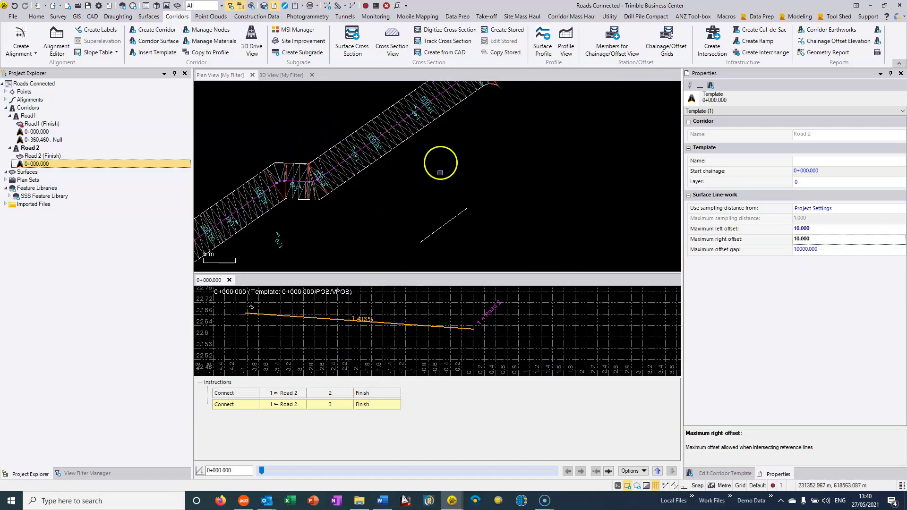
middle_drag(447, 99, 419, 145)
click(402, 128)
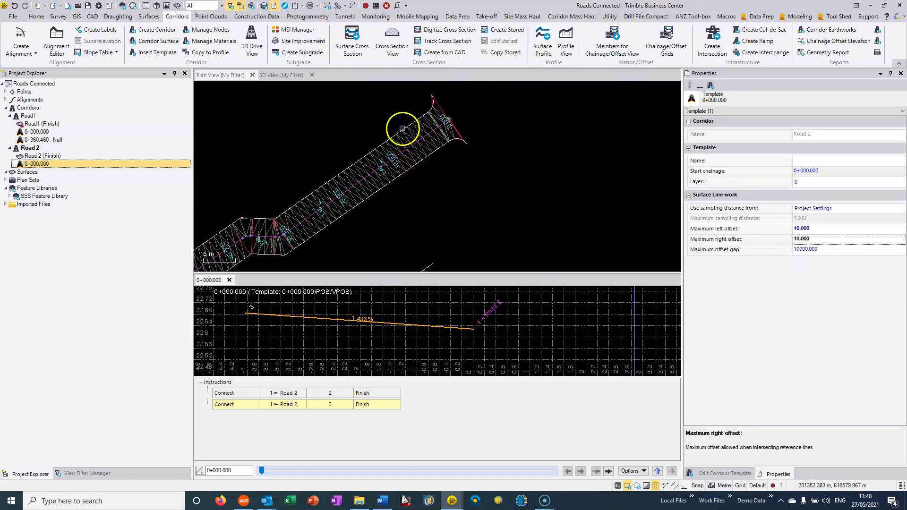
mouse_move(260, 469)
mouse_down()
mouse_move(299, 471)
mouse_move(276, 471)
mouse_up()
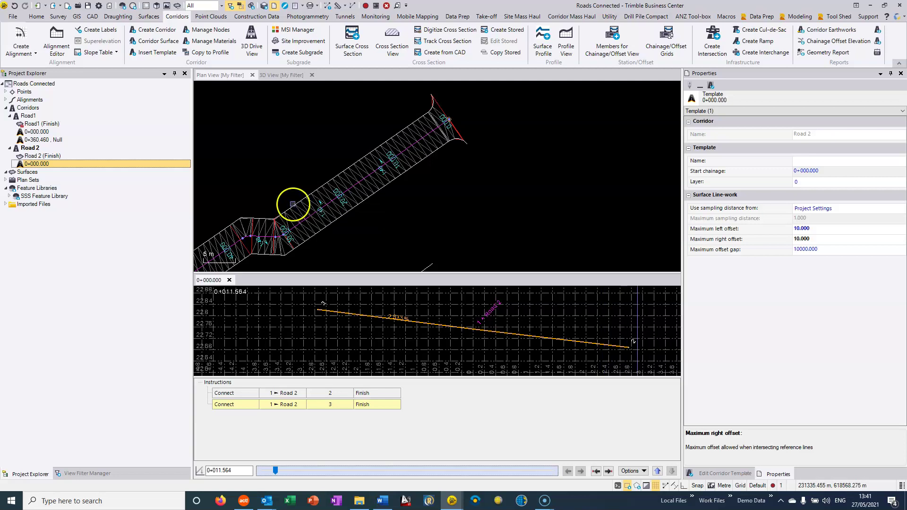
drag(274, 471, 280, 475)
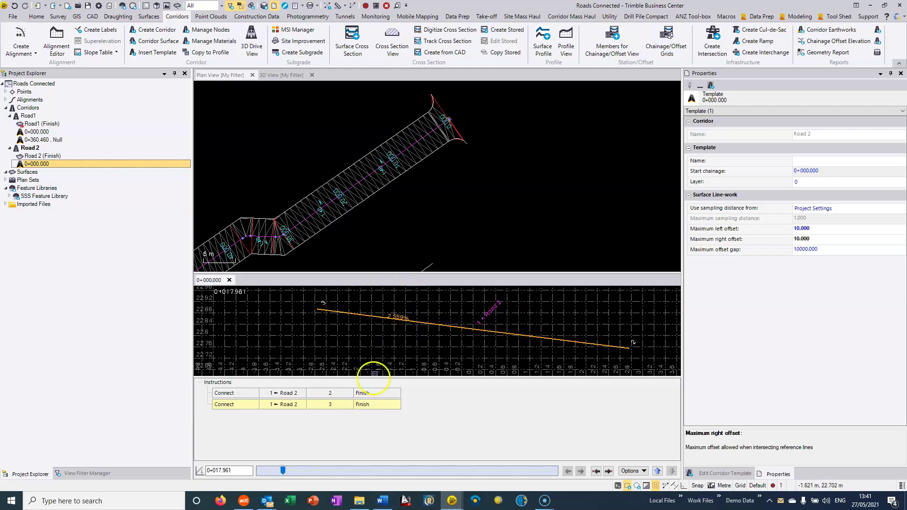
Step: Switch to the Unnamed project and view its road corridor in 3D from a tilted angle
mouse_move(458, 499)
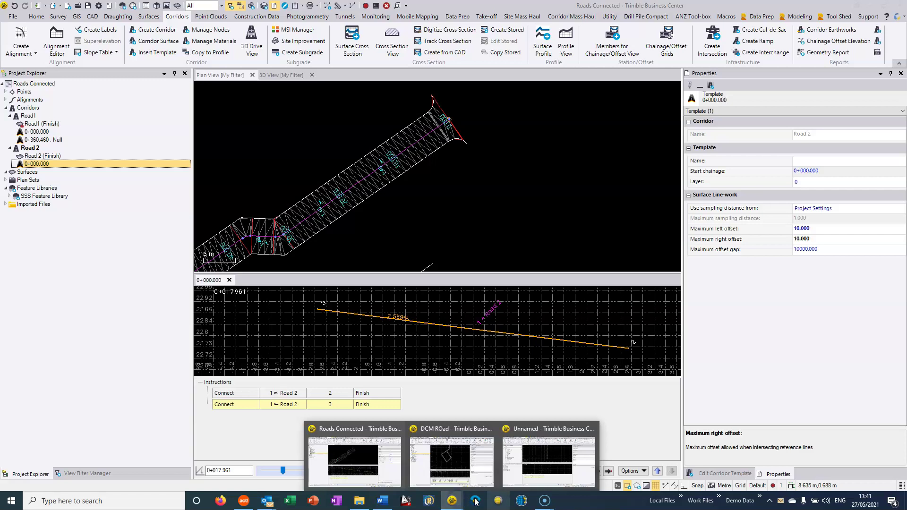
click(544, 461)
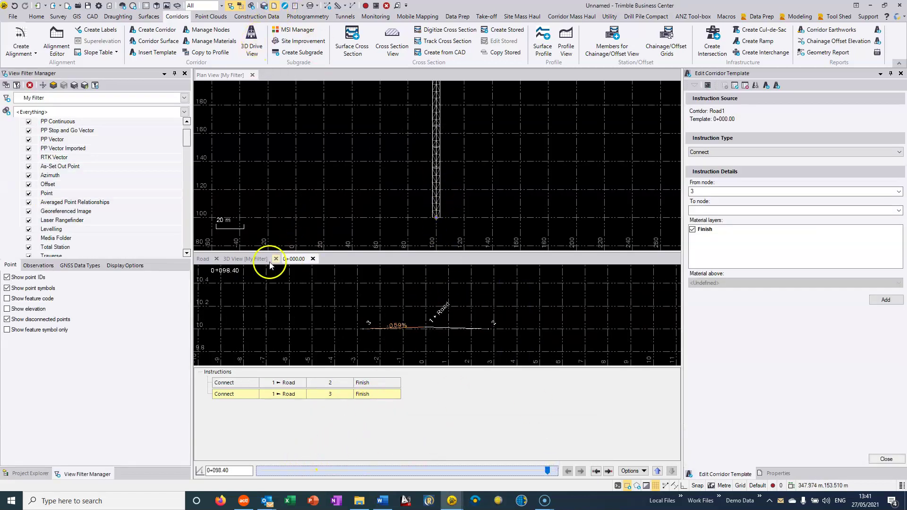
click(254, 261)
drag(350, 342, 340, 390)
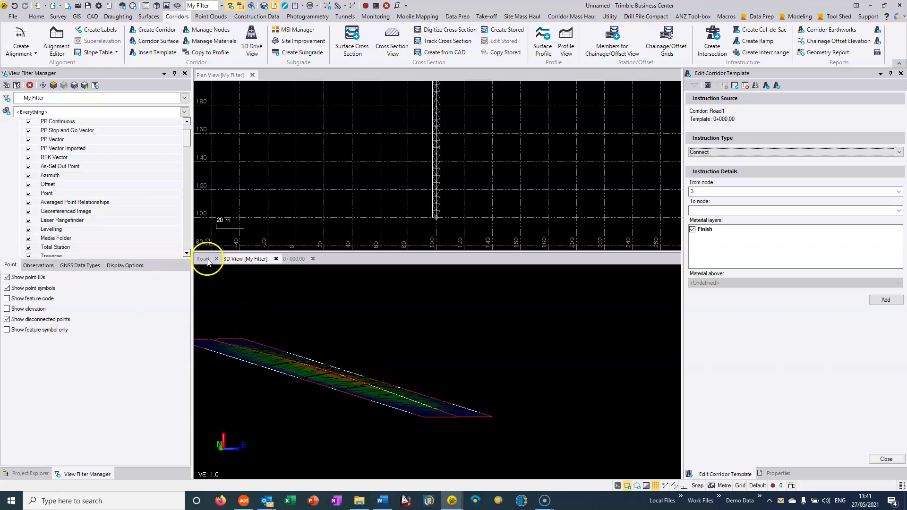
Step: Compare the connected slopes in Road1's template cross section at about chainages 52 m, 2 m and 22 m
click(289, 259)
click(318, 391)
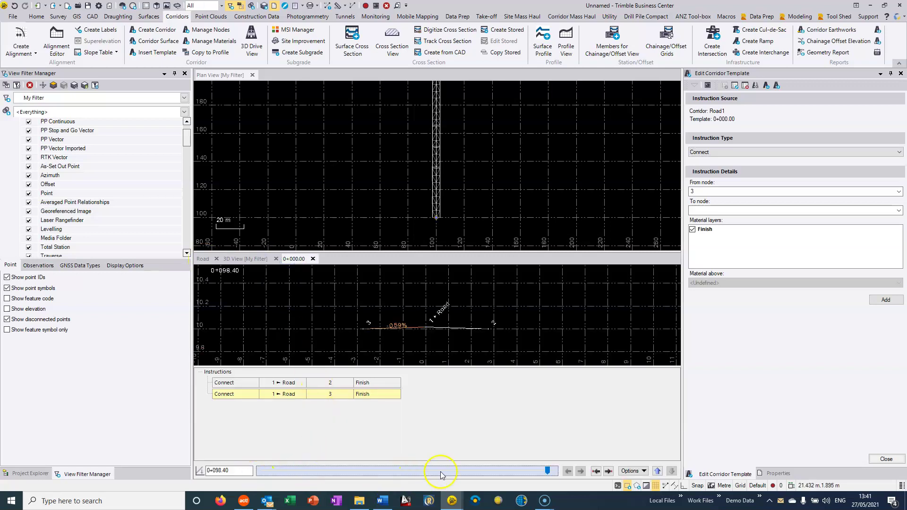
drag(549, 473, 413, 469)
middle_drag(414, 333, 393, 301)
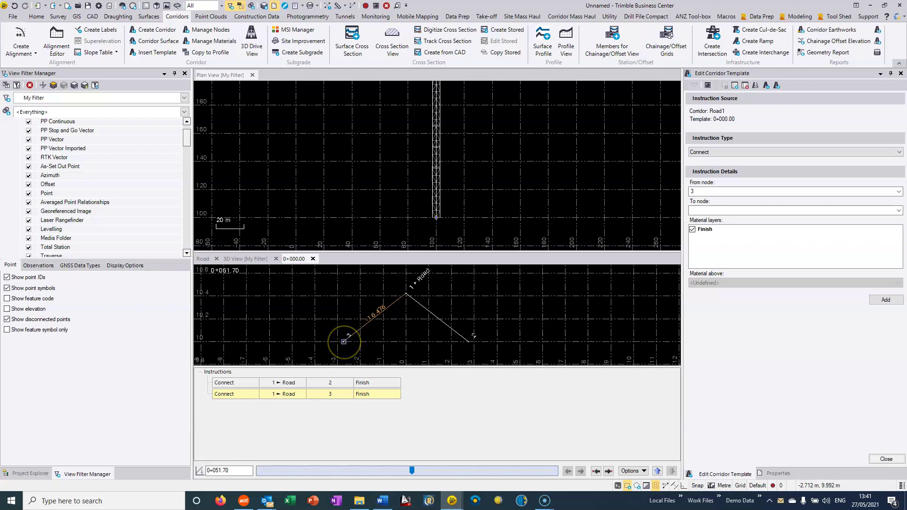
drag(411, 471, 269, 474)
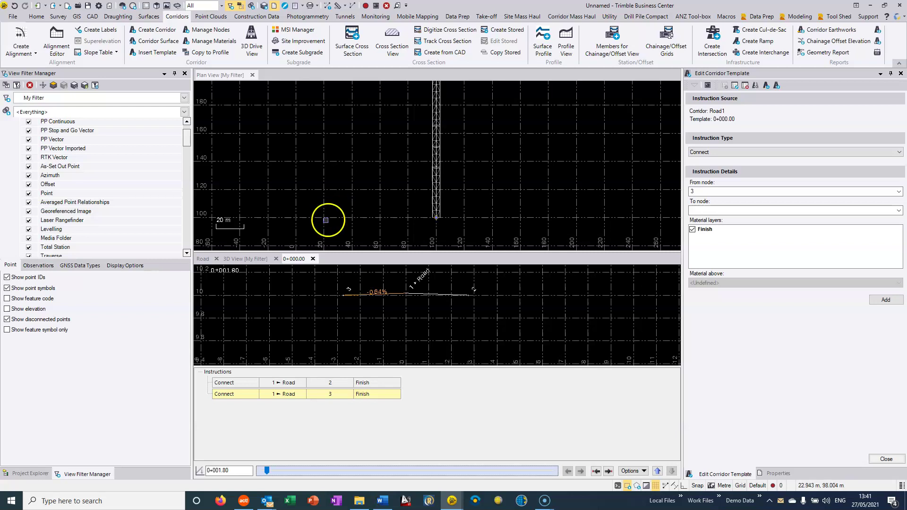
drag(271, 471, 328, 475)
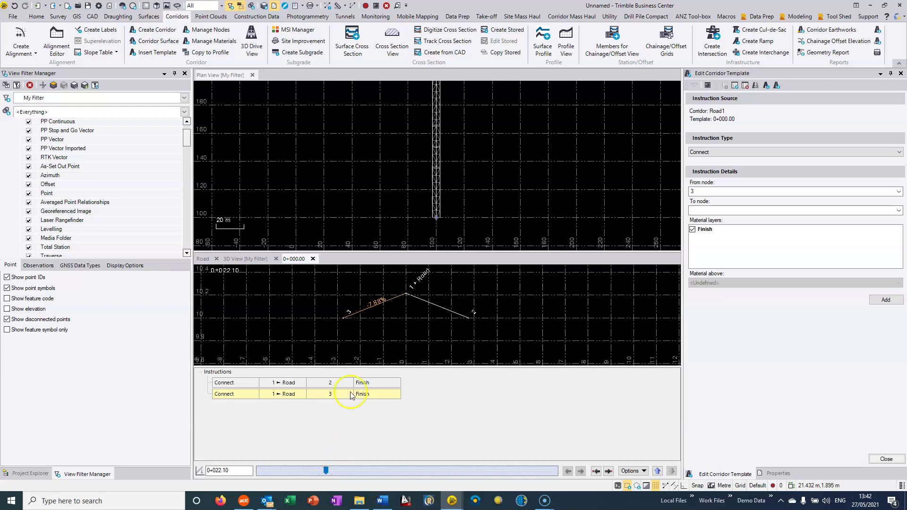
middle_drag(441, 310, 436, 320)
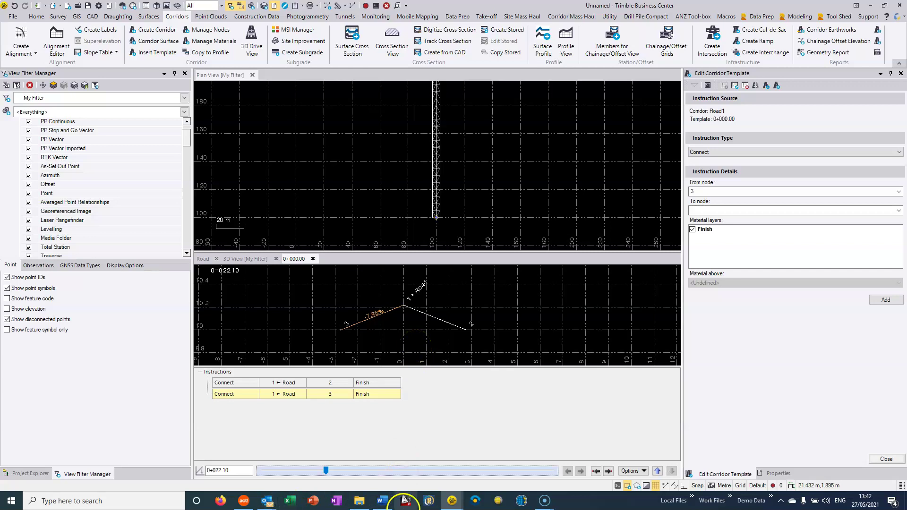
mouse_move(543, 499)
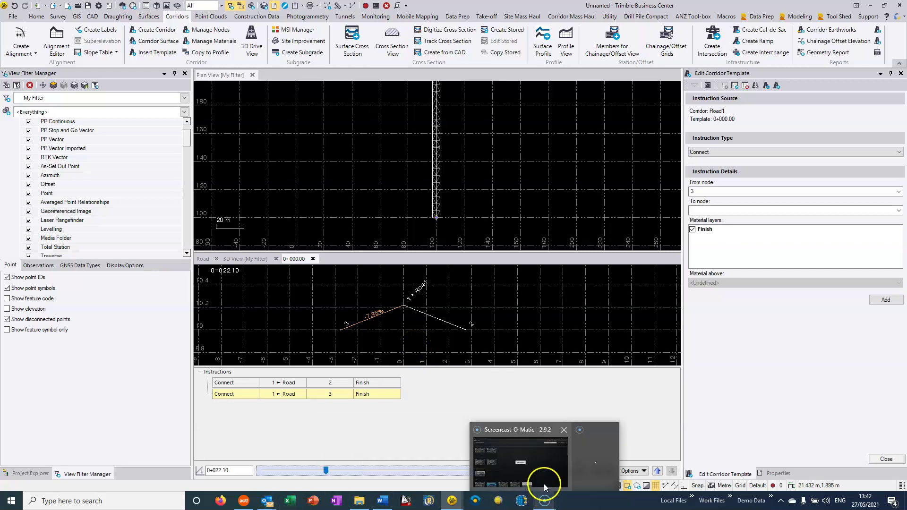